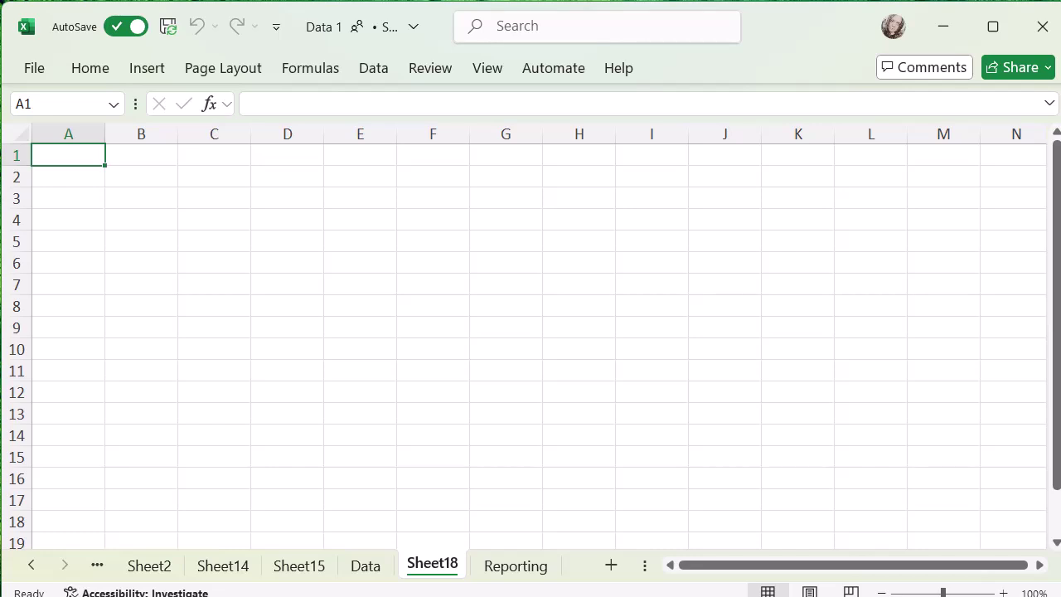
Import Document 1.pdf through Data > Get Data > From File > From PDF
left_click(379, 76)
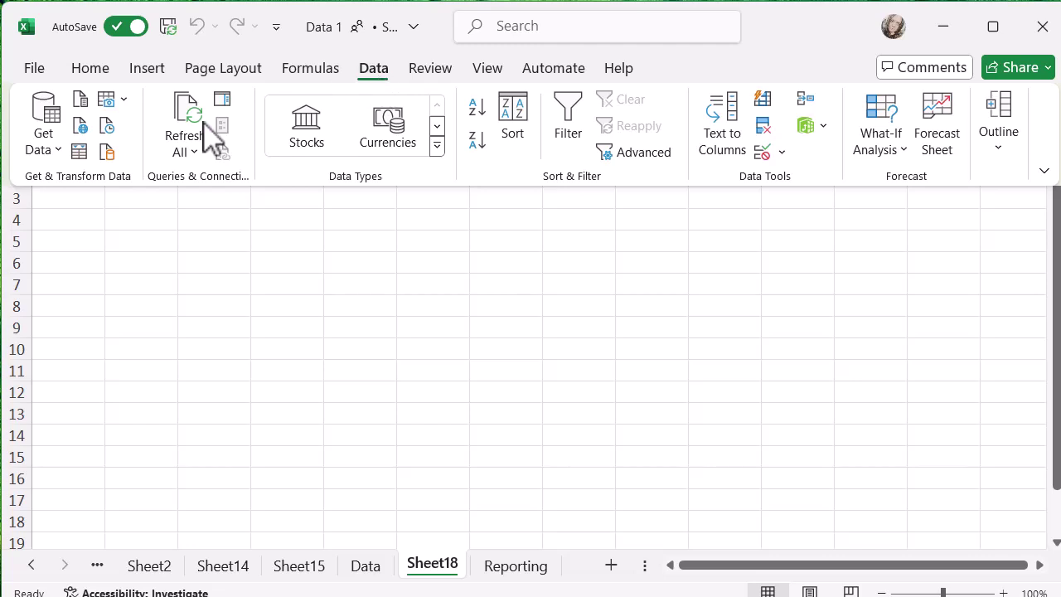
left_click(52, 152)
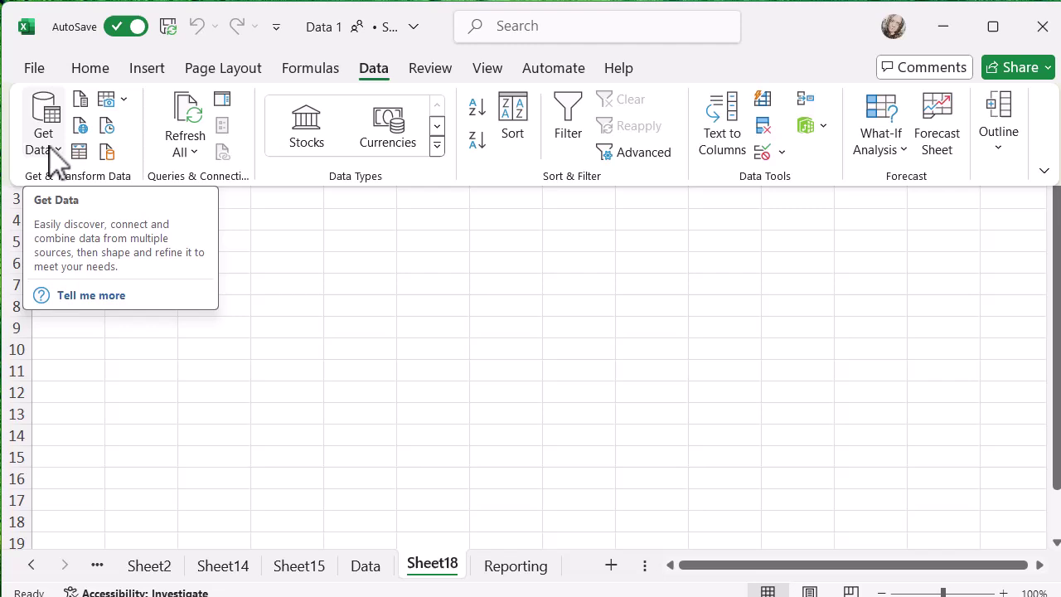
left_click(49, 149)
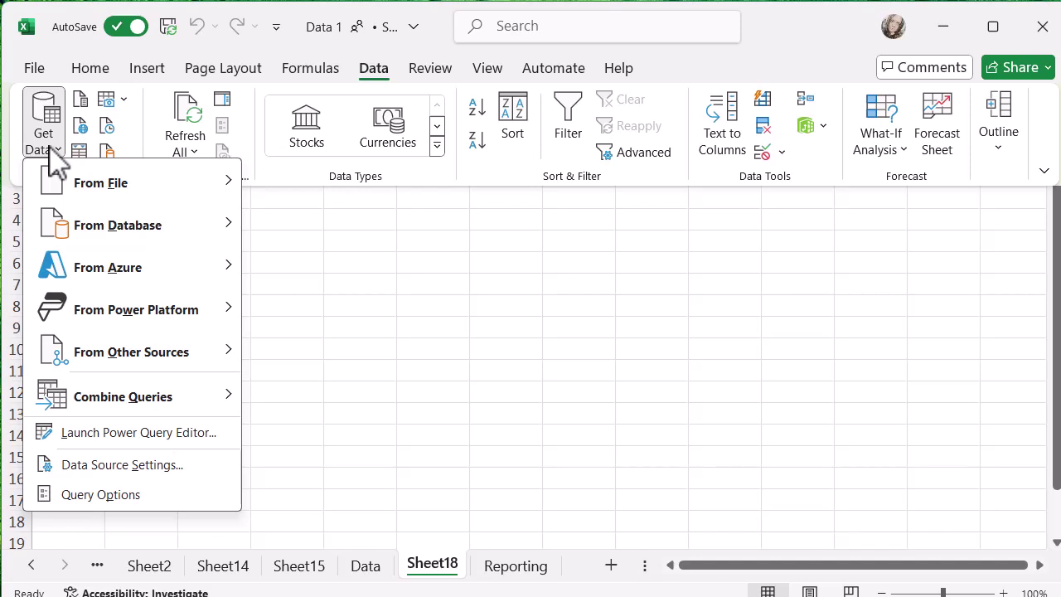
mouse_move(123, 199)
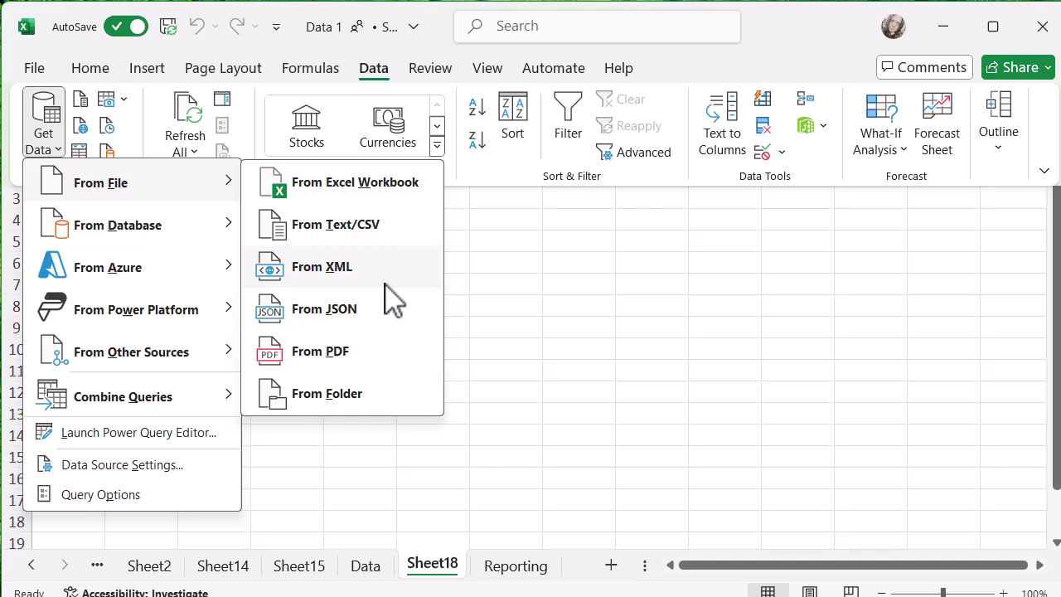
left_click(381, 363)
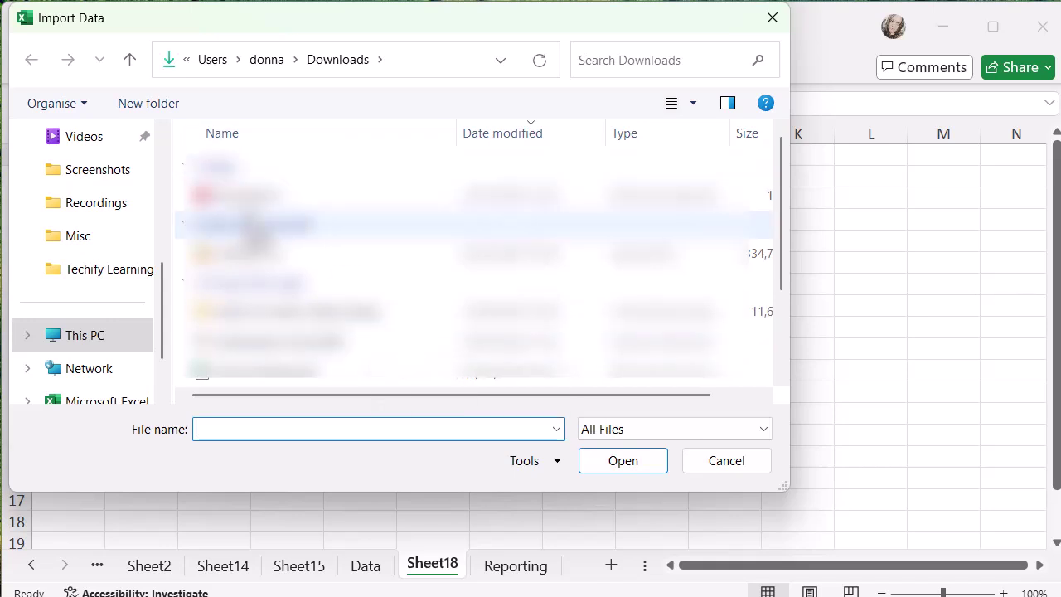
left_click(246, 199)
key("Return")
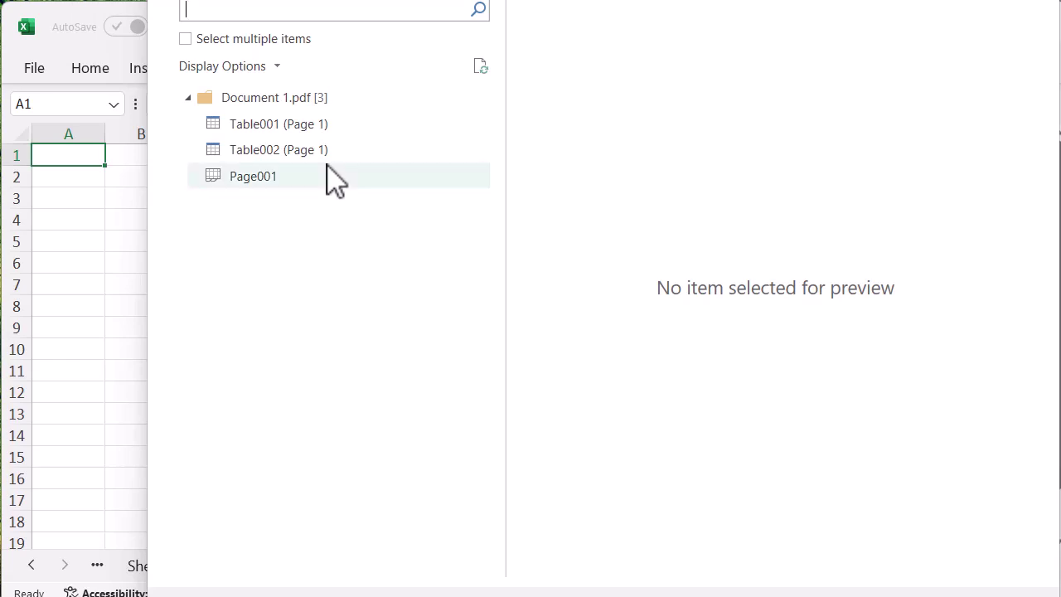
Preview Table001 (Page 1), then Table002 (Page 1), to compare their sales figures
left_click_drag(437, 60, 345, 38)
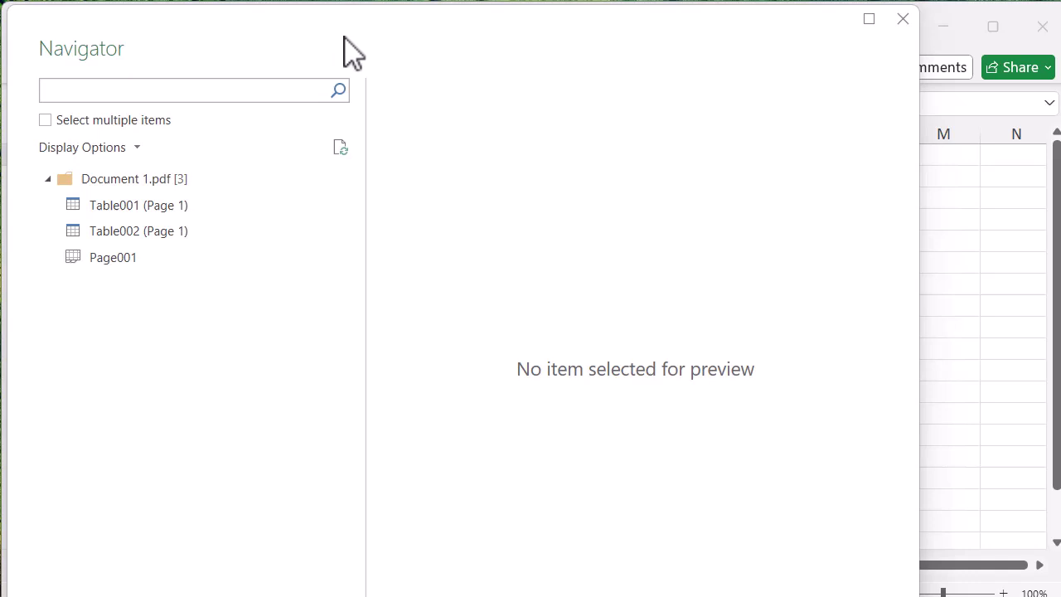
left_click(160, 213)
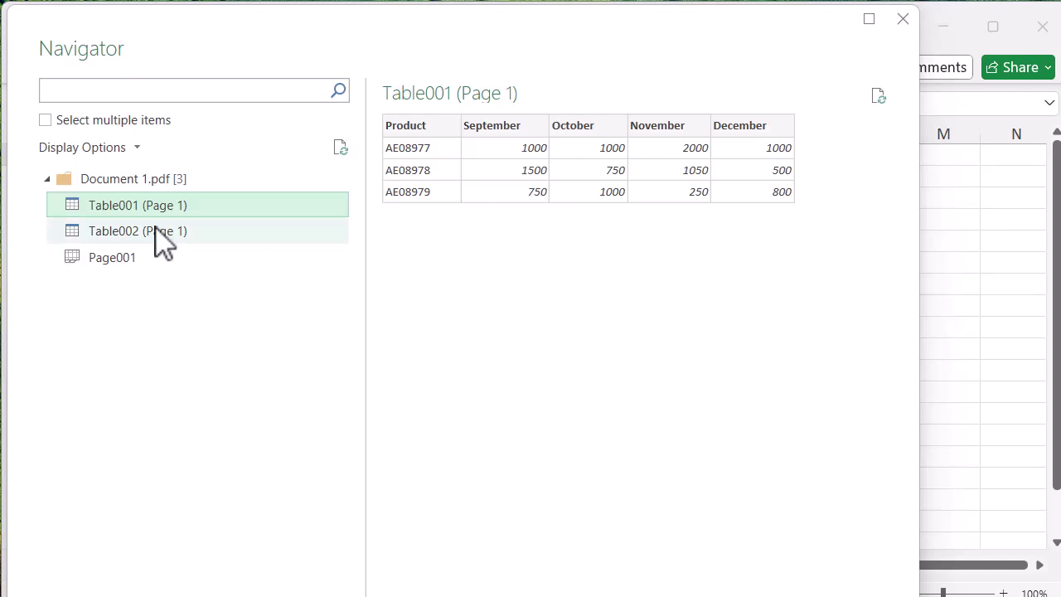
left_click(160, 239)
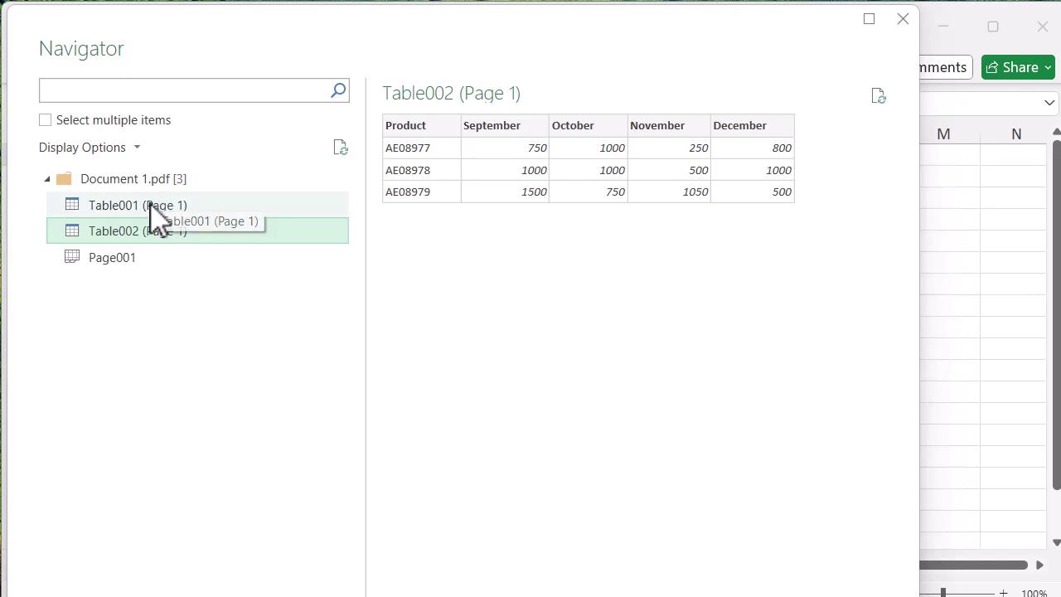
Preview Table001 (Page 1) again, matching the 2024 North region sales table
left_click(148, 207)
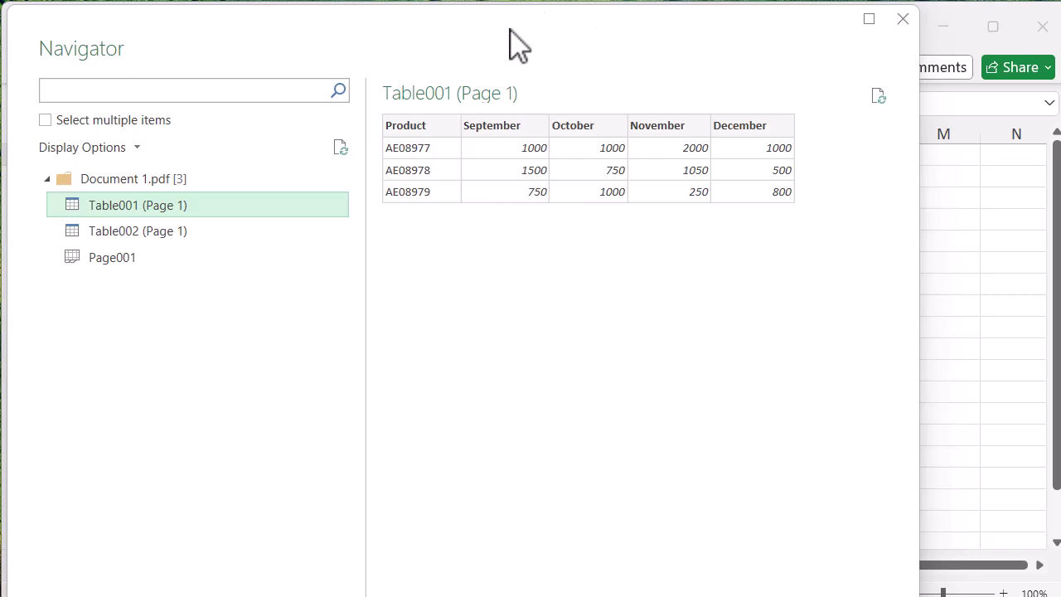
Reveal the Navigator's buttons and look at the Load options without choosing one
left_click_drag(519, 46, 513, 0)
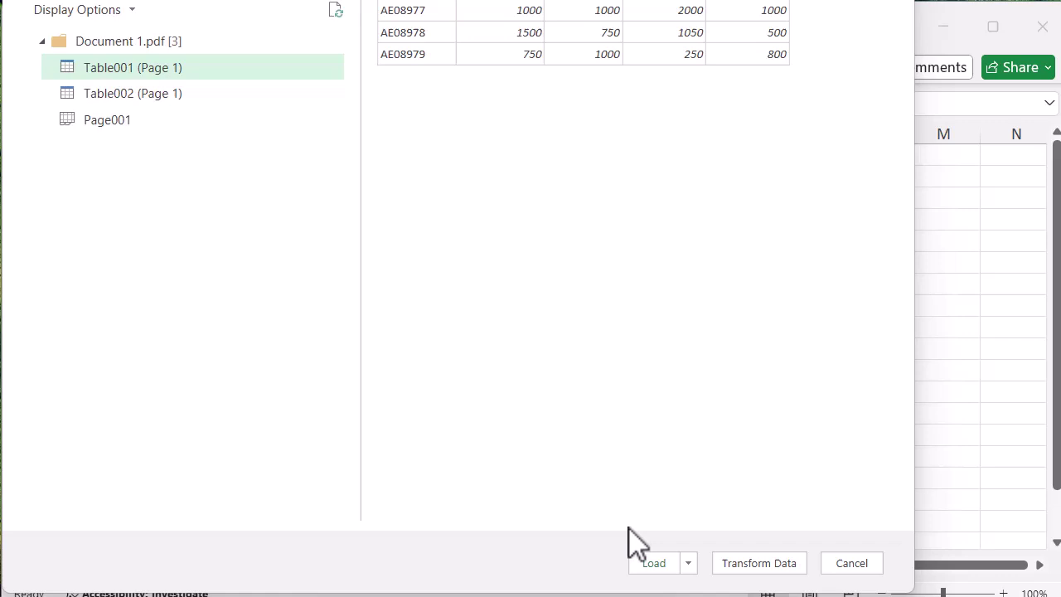
left_click(689, 564)
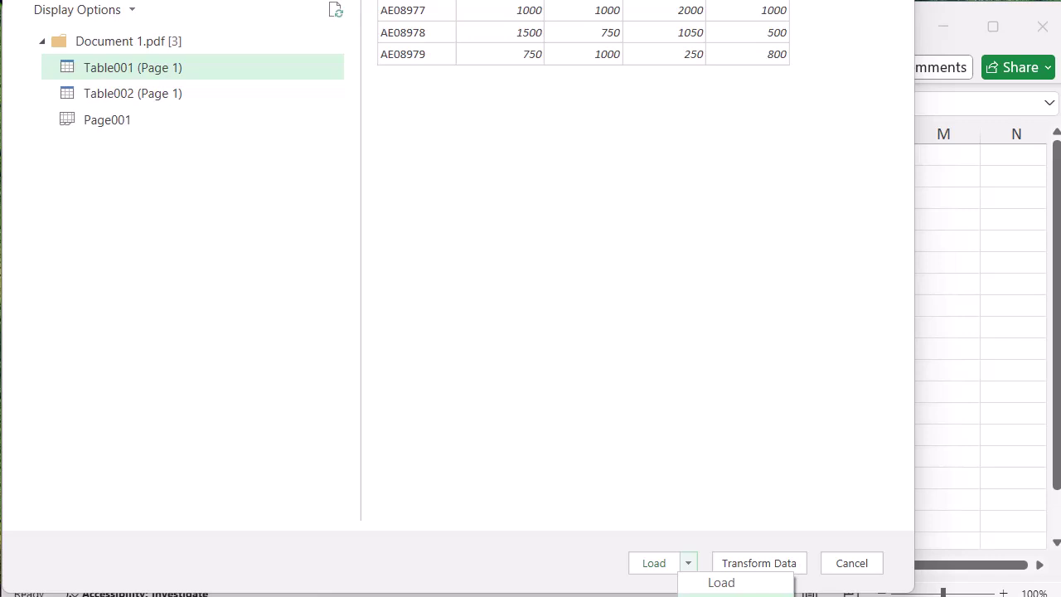
left_click(746, 527)
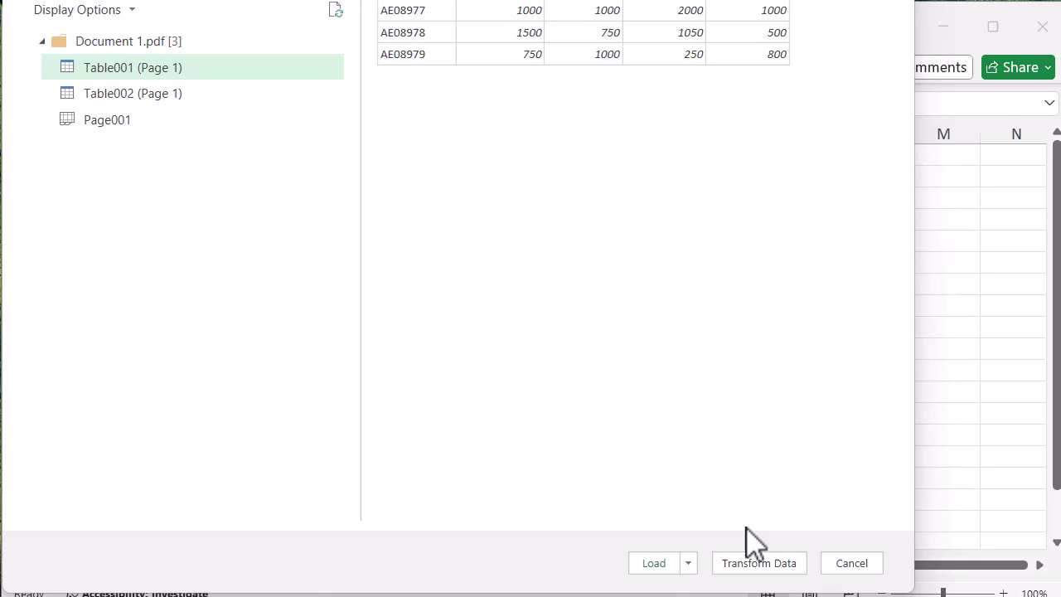
Inspect Table001 (Page 1) in the Power Query Editor, then close it, discarding the query
left_click(754, 566)
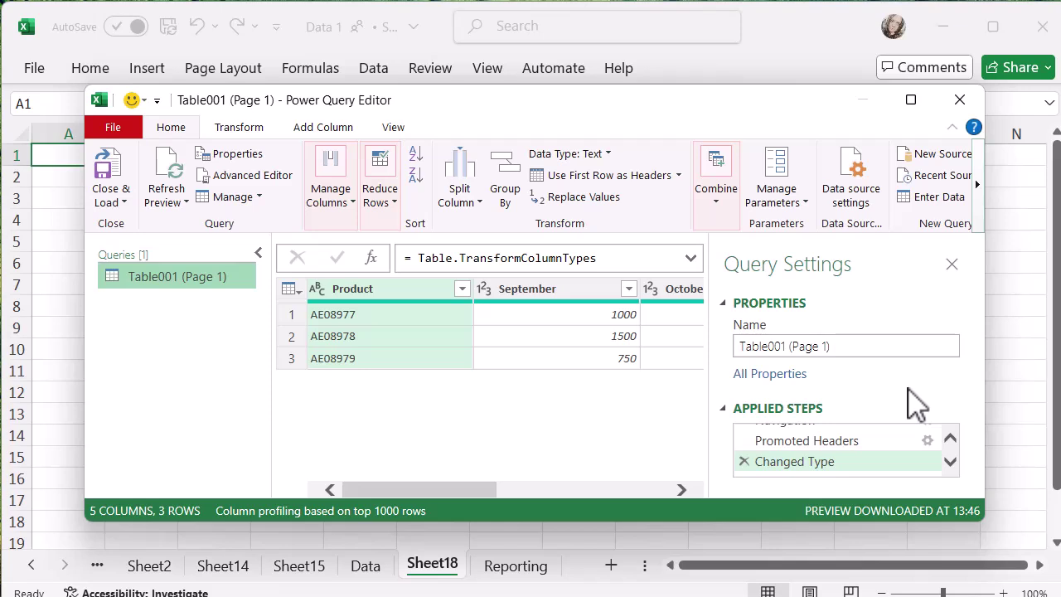
left_click(961, 102)
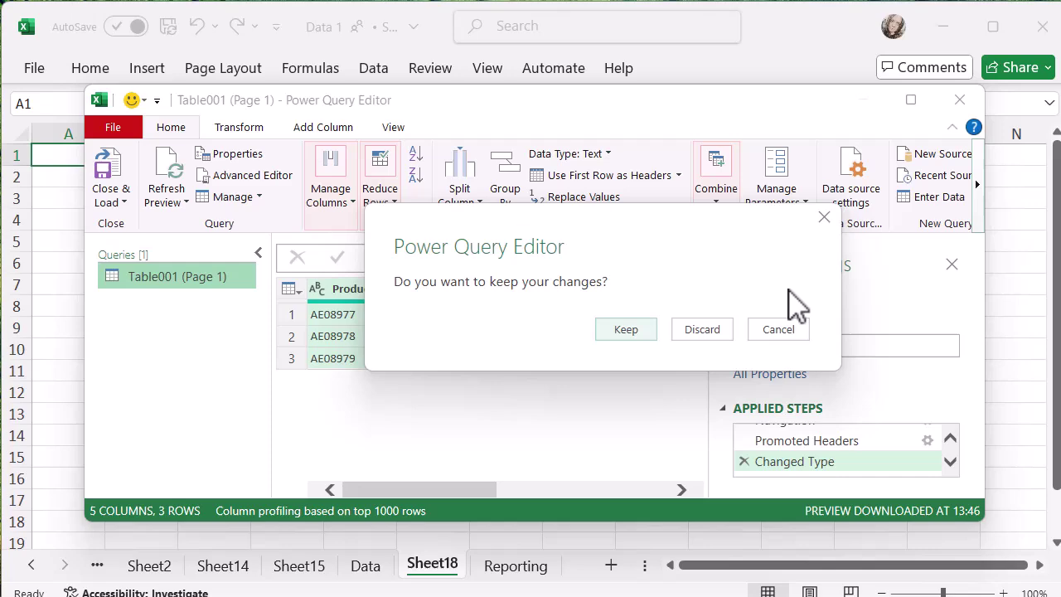
left_click(715, 331)
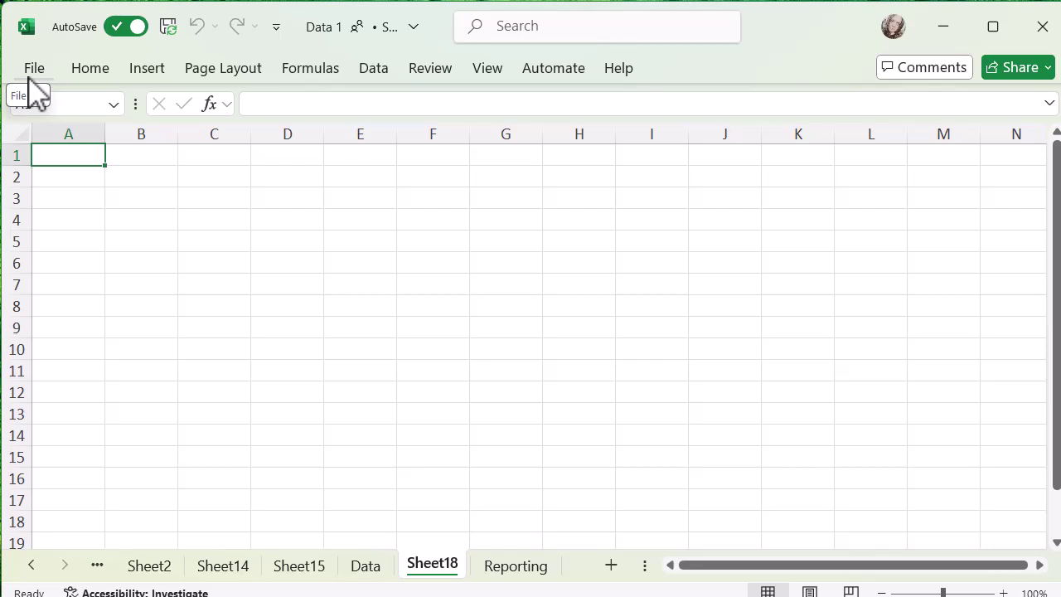
left_click(377, 73)
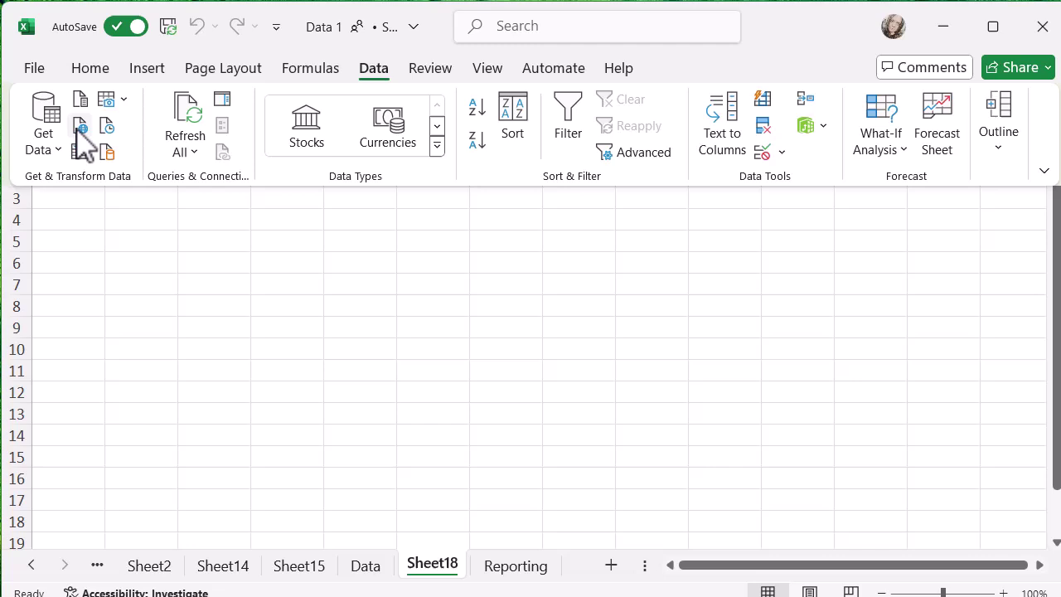
left_click(61, 149)
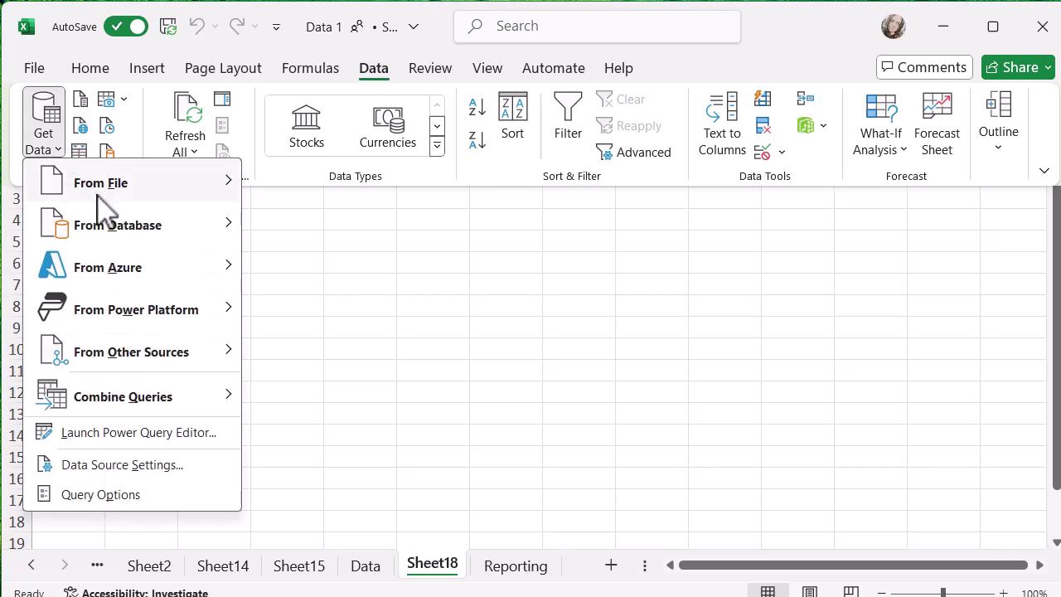
Load Table001 (Page 1) from Document 1.pdf into a new worksheet table
mouse_move(100, 208)
left_click(320, 352)
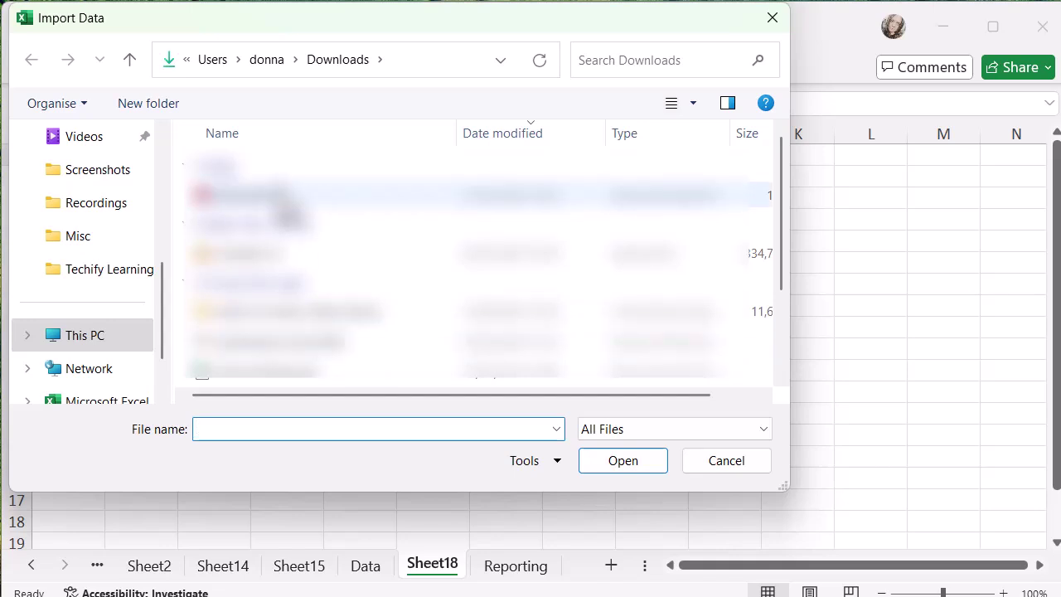
double_click(280, 196)
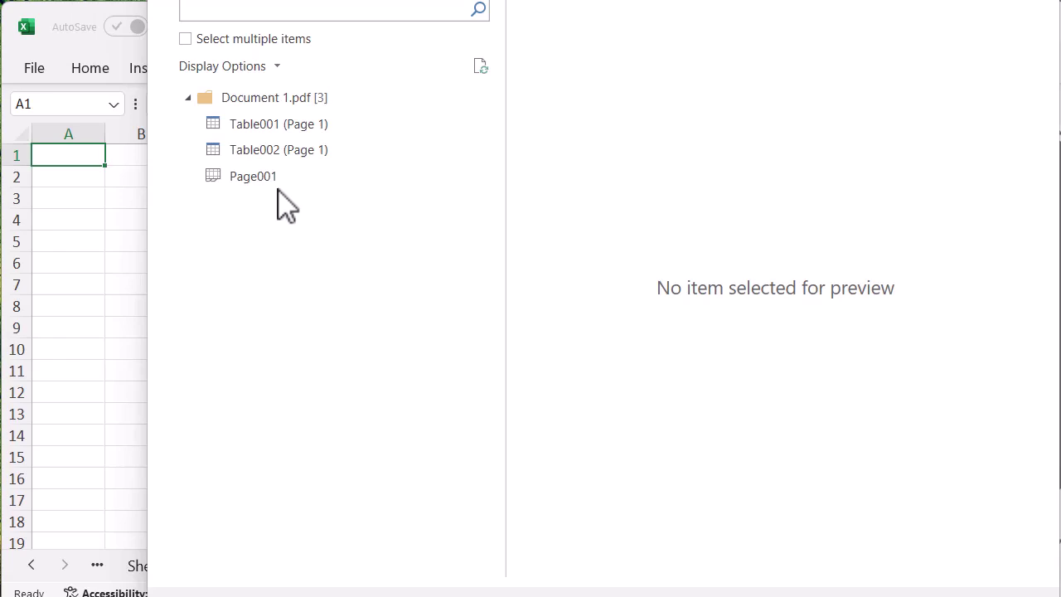
left_click(315, 124)
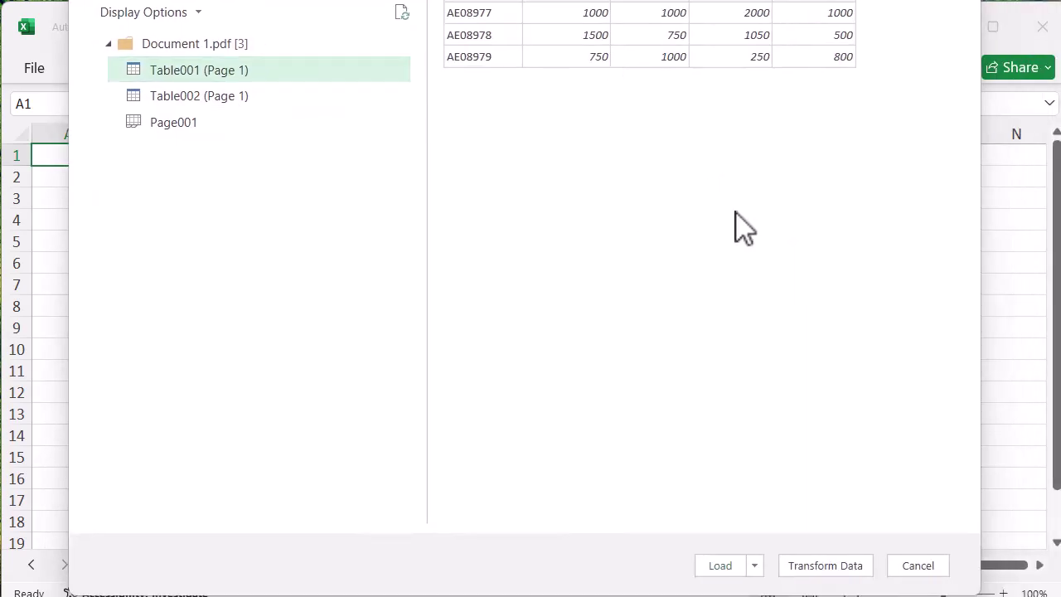
left_click(718, 566)
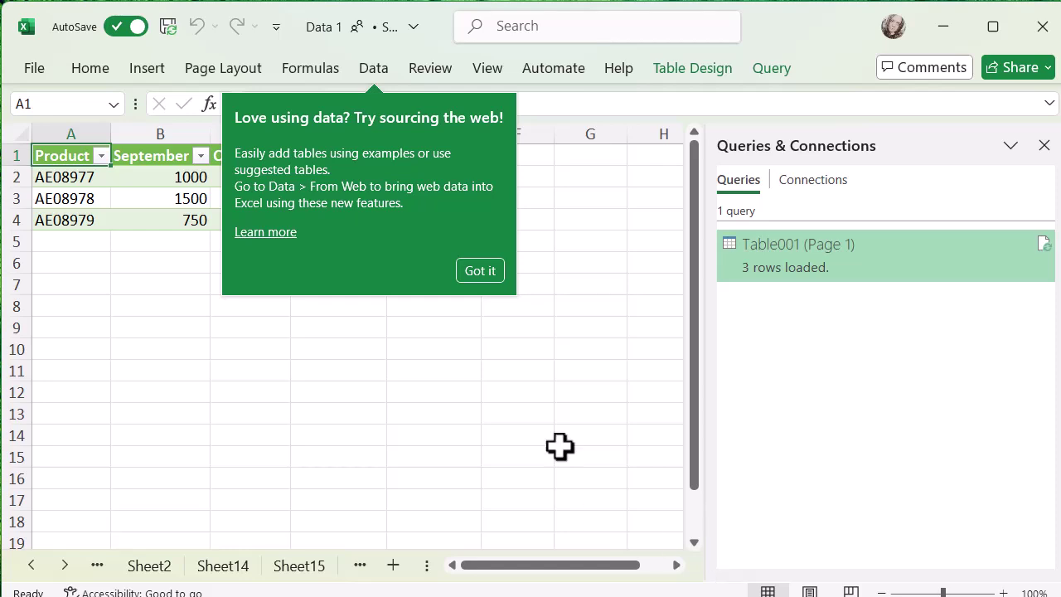
Dismiss the data tip, close the Queries & Connections pane, and select cell C3
left_click(480, 271)
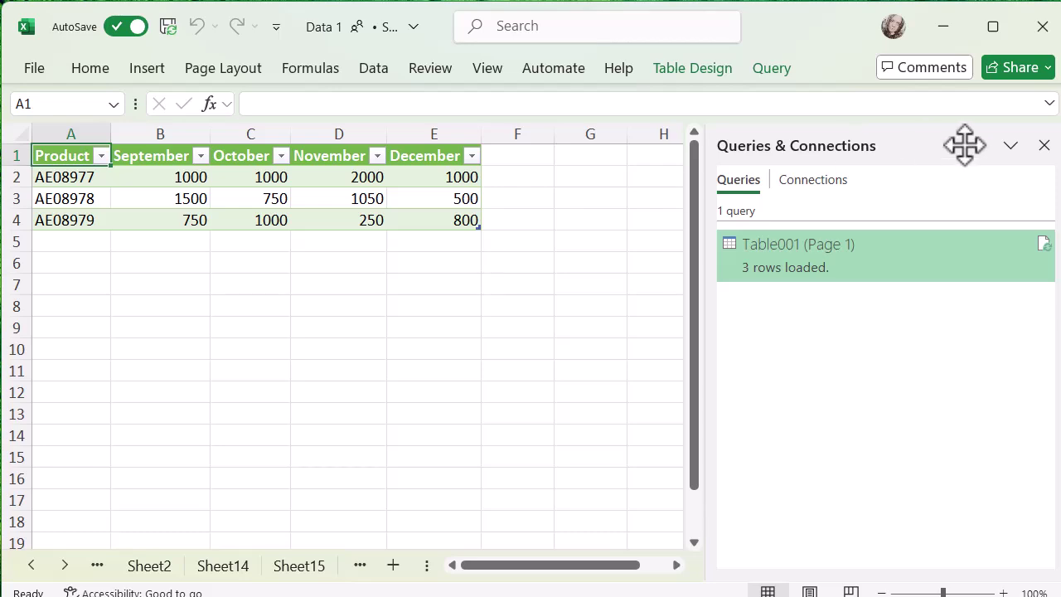
left_click(1044, 146)
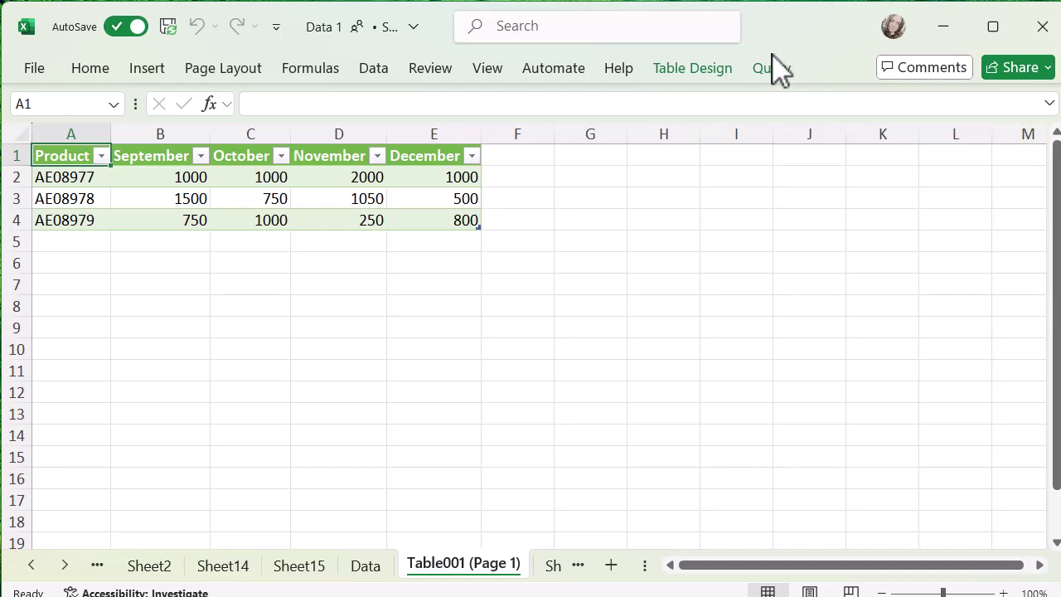
left_click(271, 202)
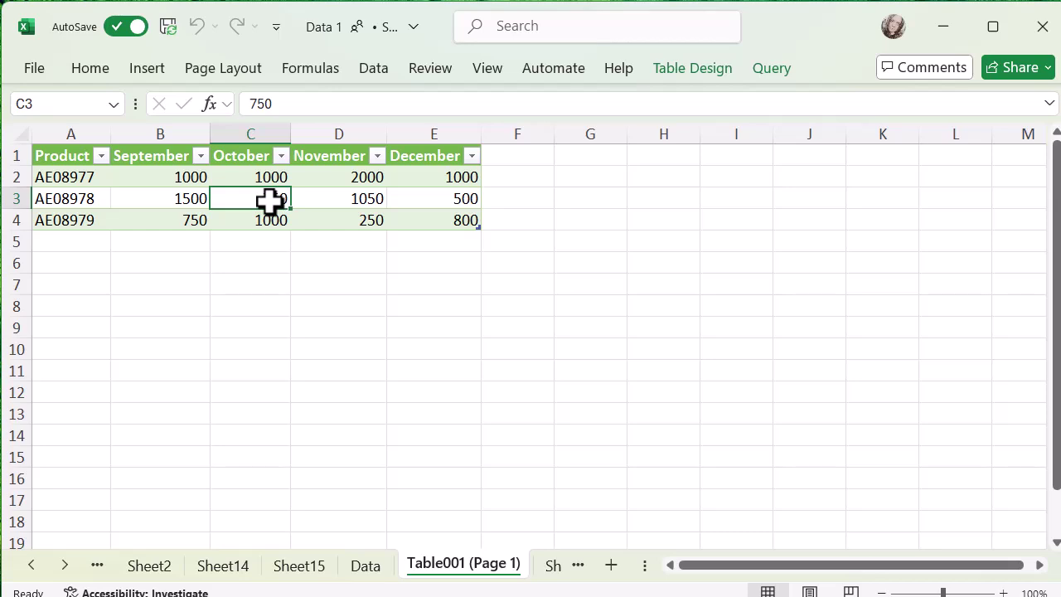
Reopen Document 1.pdf via Get Data > From File > From PDF
left_click(368, 73)
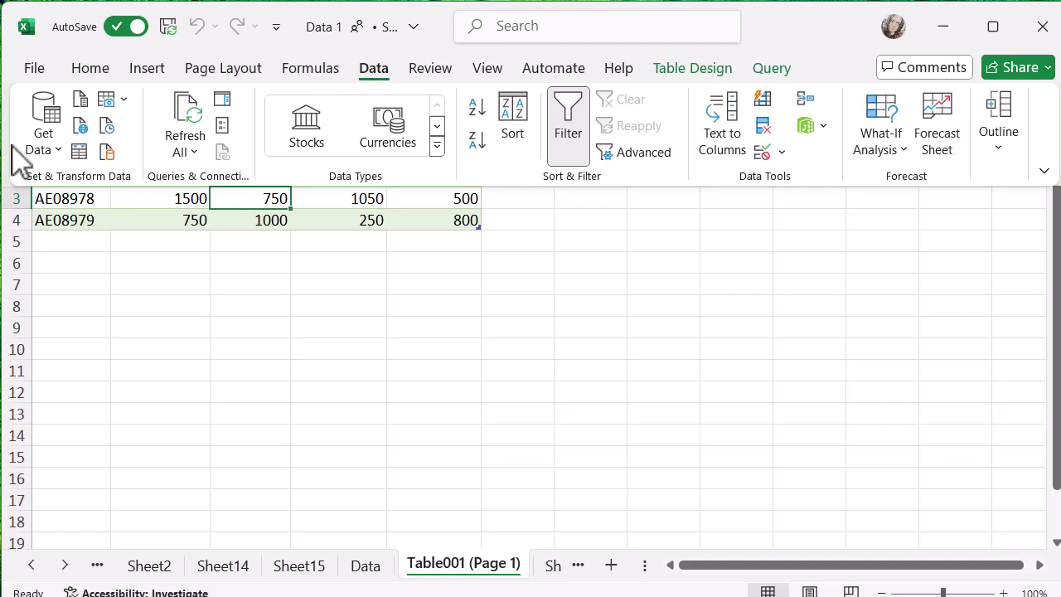
left_click(37, 152)
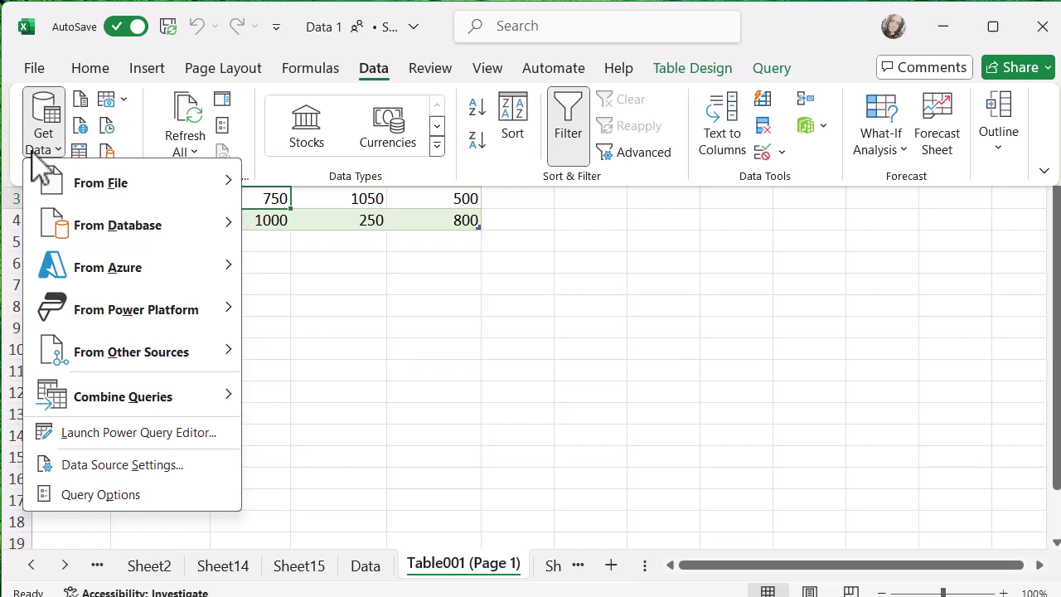
mouse_move(48, 184)
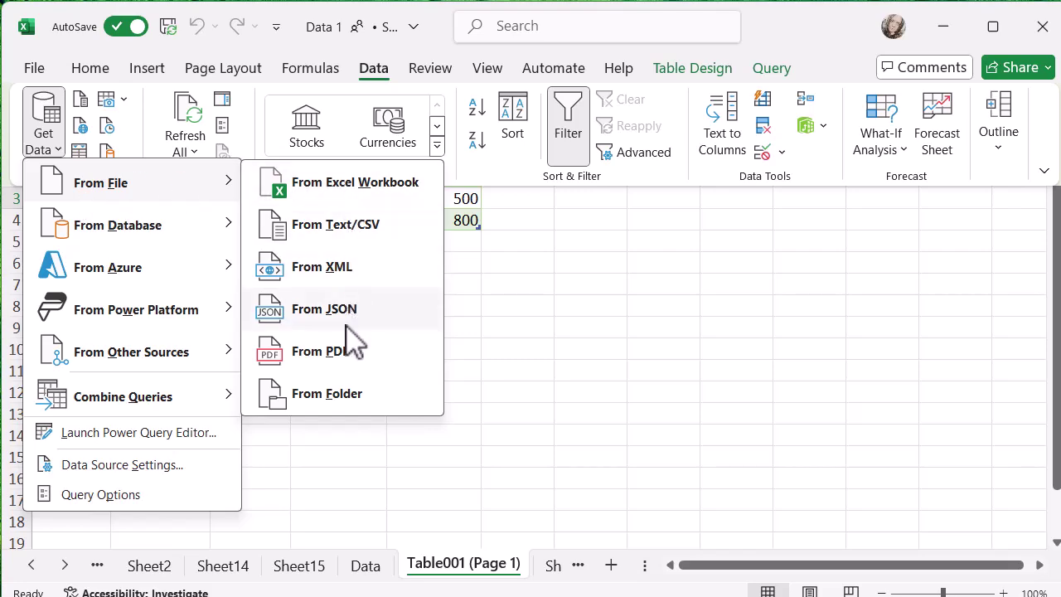
left_click(346, 350)
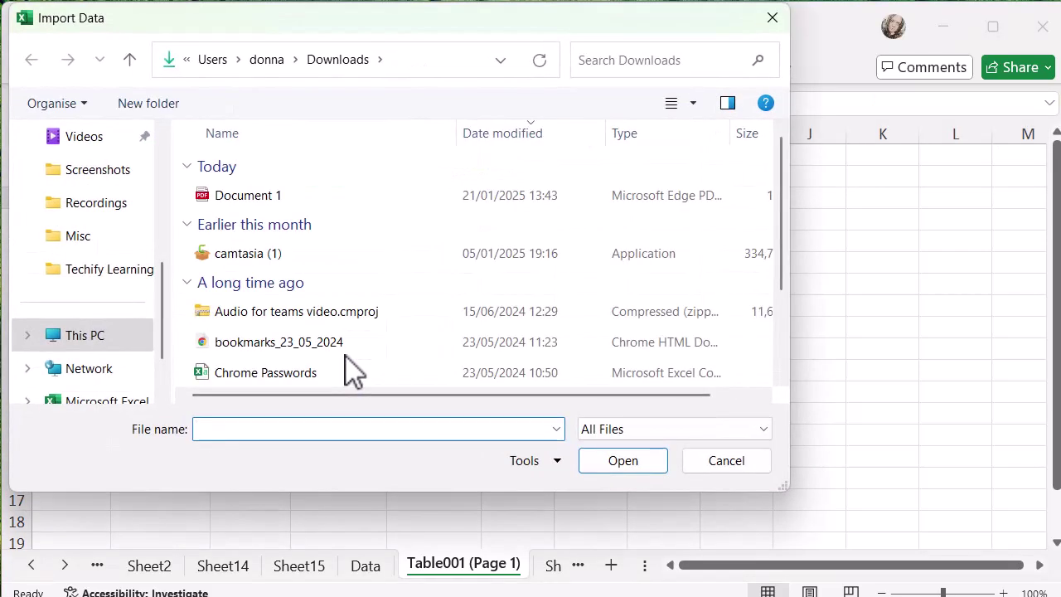
double_click(249, 197)
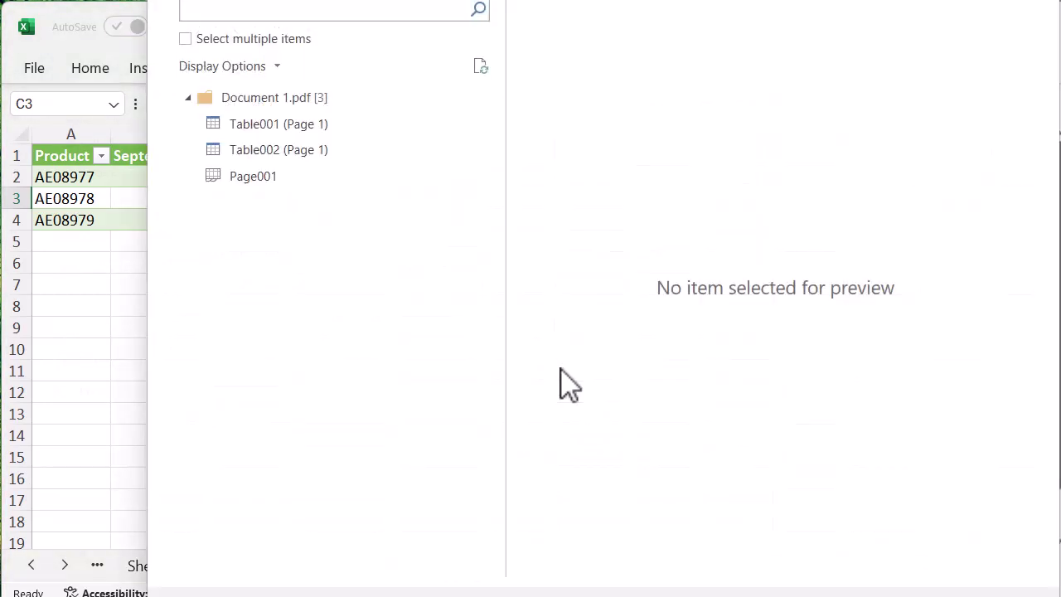
Move from Table001 to Table002 (Page 1) to preview it, checking Display Options
left_click(348, 130)
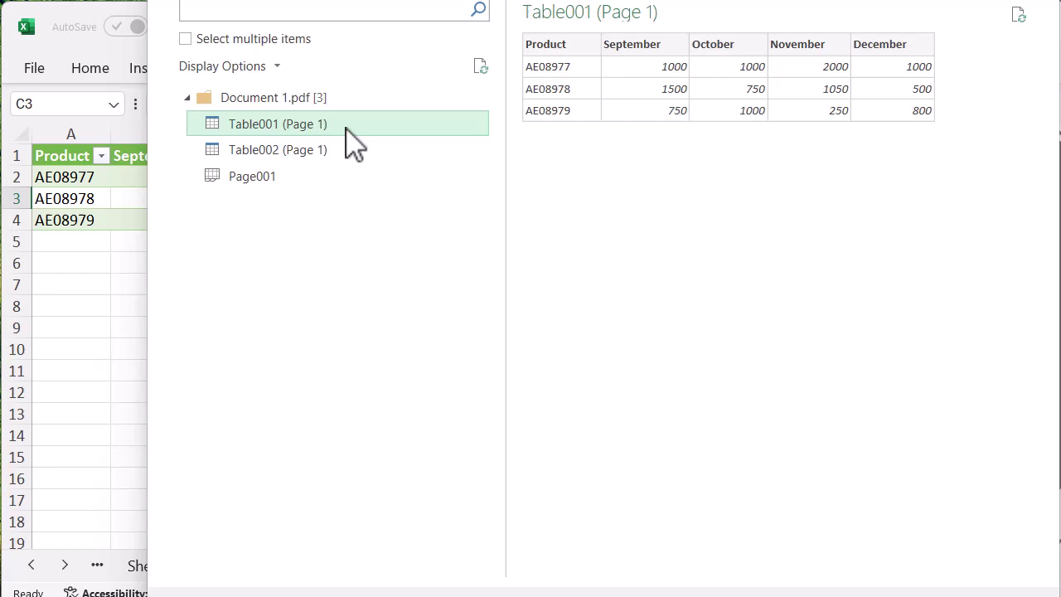
key("Down")
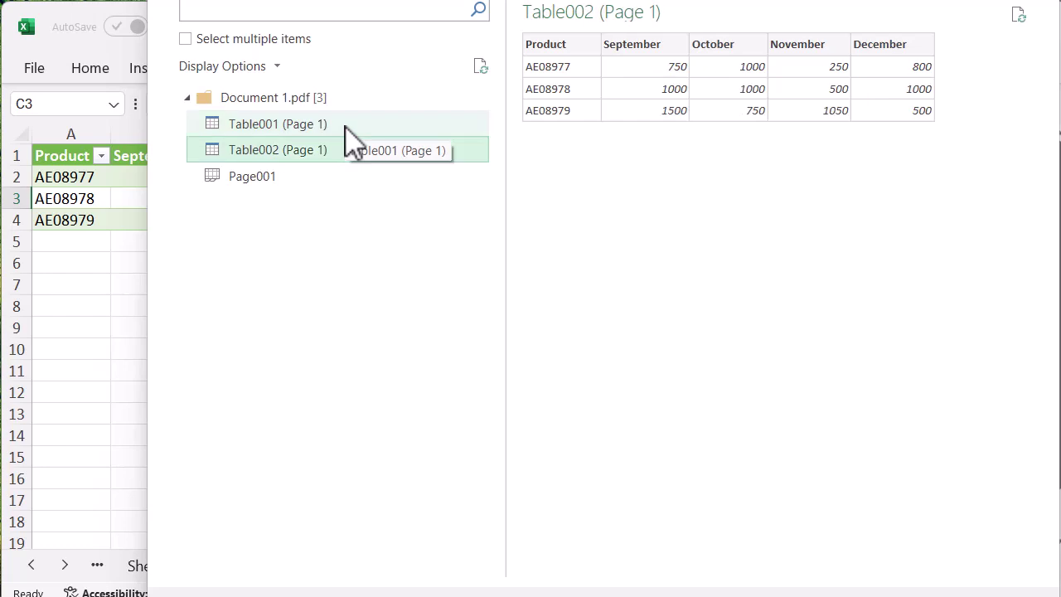
left_click(278, 67)
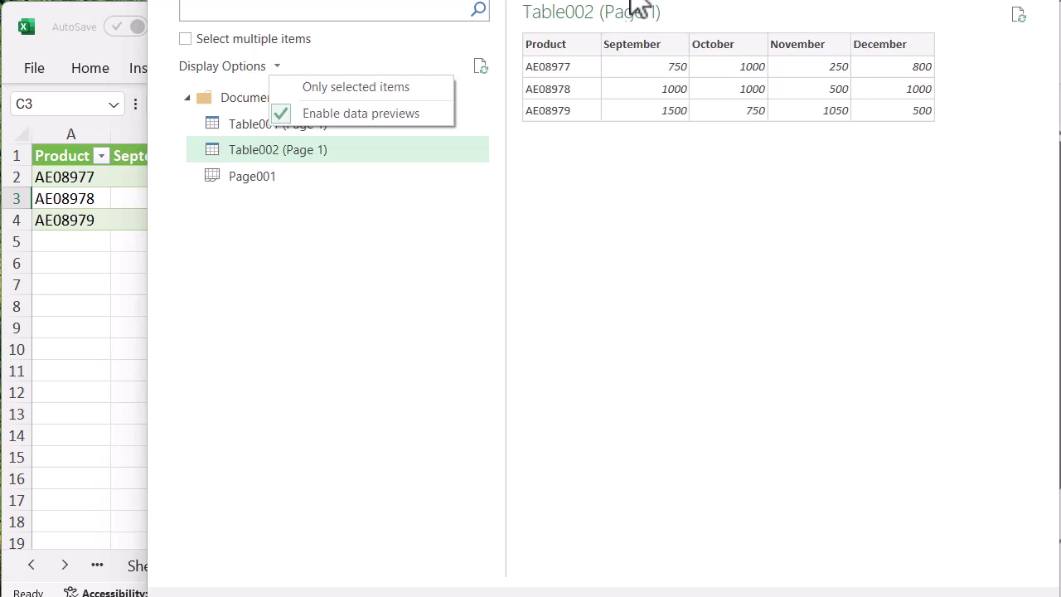
left_click_drag(635, 2, 625, 0)
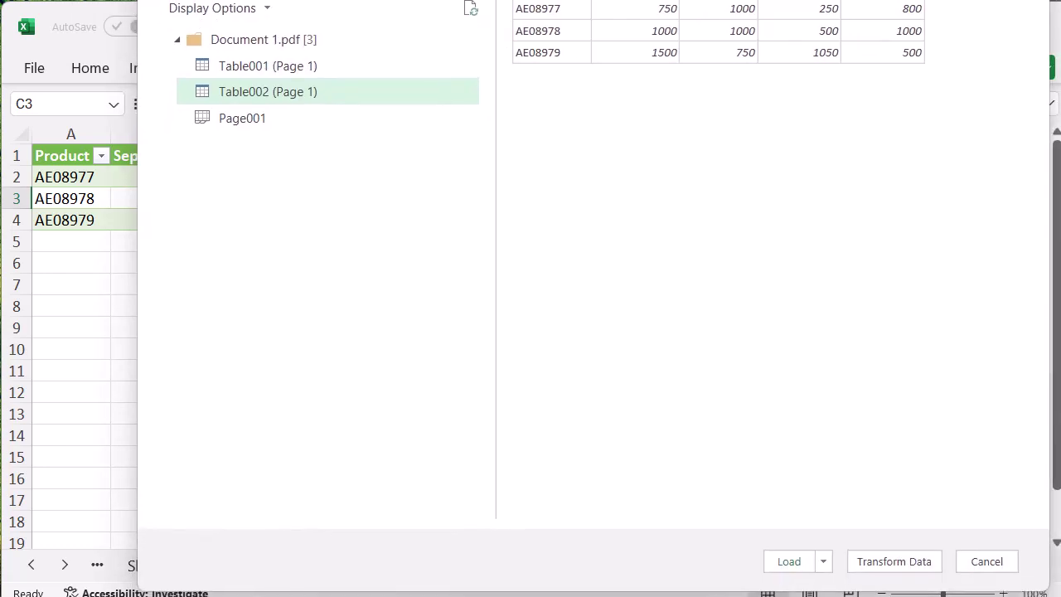